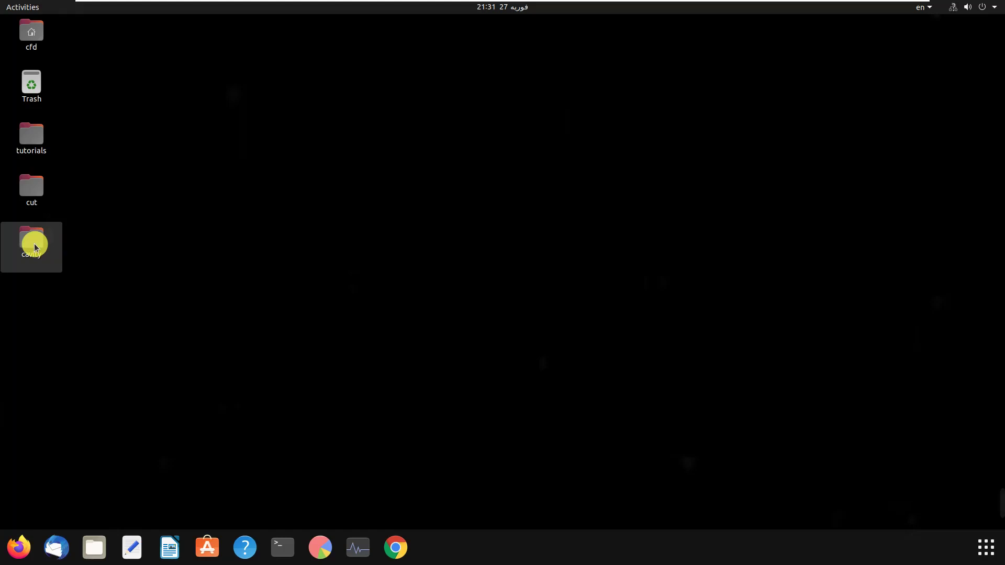
- Open the cavity folder on the desktop, start a terminal inside it, then close the terminal
{"action": "double_click", "coordinate": [35, 247]}
{"action": "left_click_drag", "start_coordinate": [320, 89], "coordinate": [540, 86]}
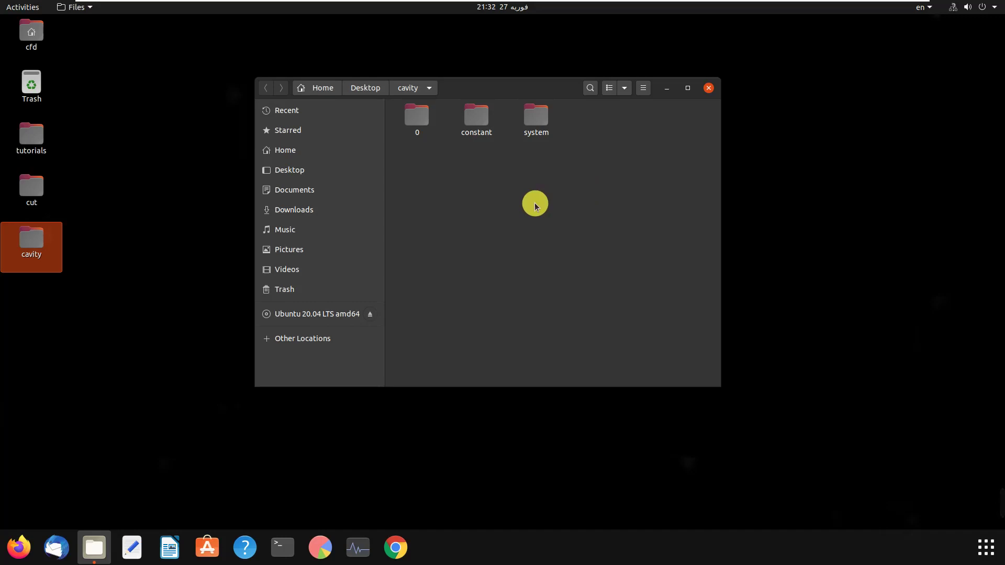
{"action": "right_click", "coordinate": [535, 205]}
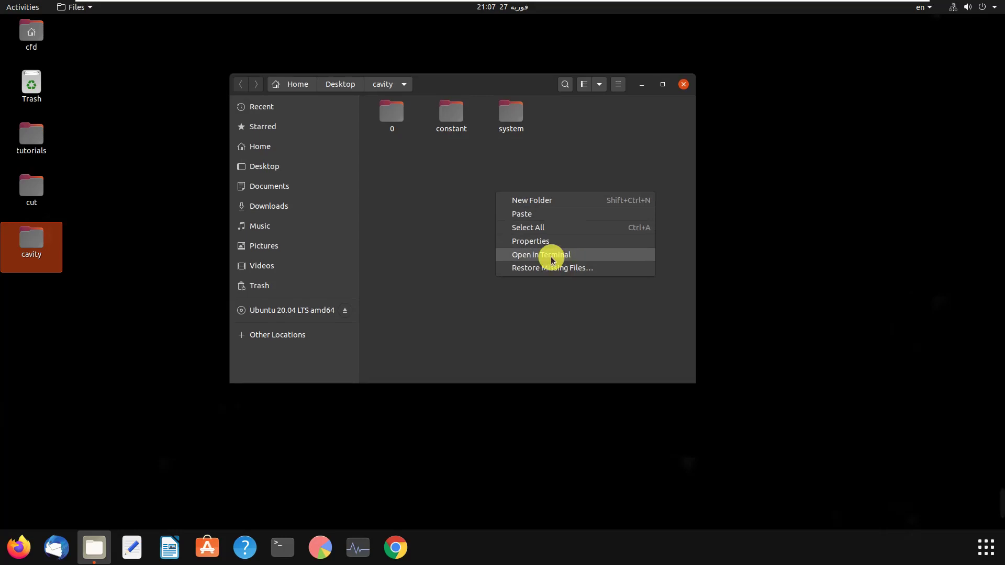
{"action": "left_click", "coordinate": [552, 260]}
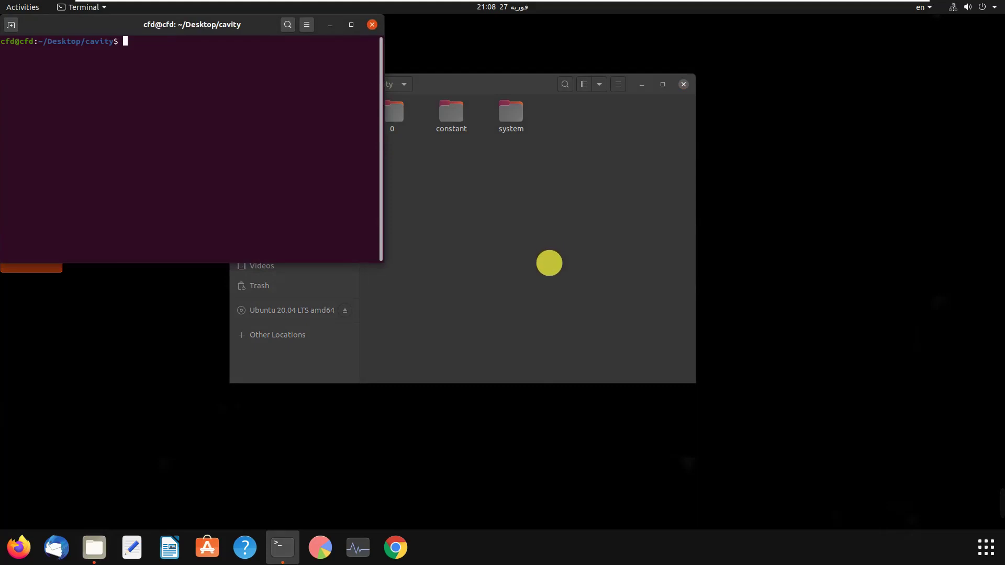
{"action": "left_click", "coordinate": [373, 30]}
- Close the cavity window, open a terminal on the Desktop, and list its contents with ls
{"action": "left_click", "coordinate": [683, 84]}
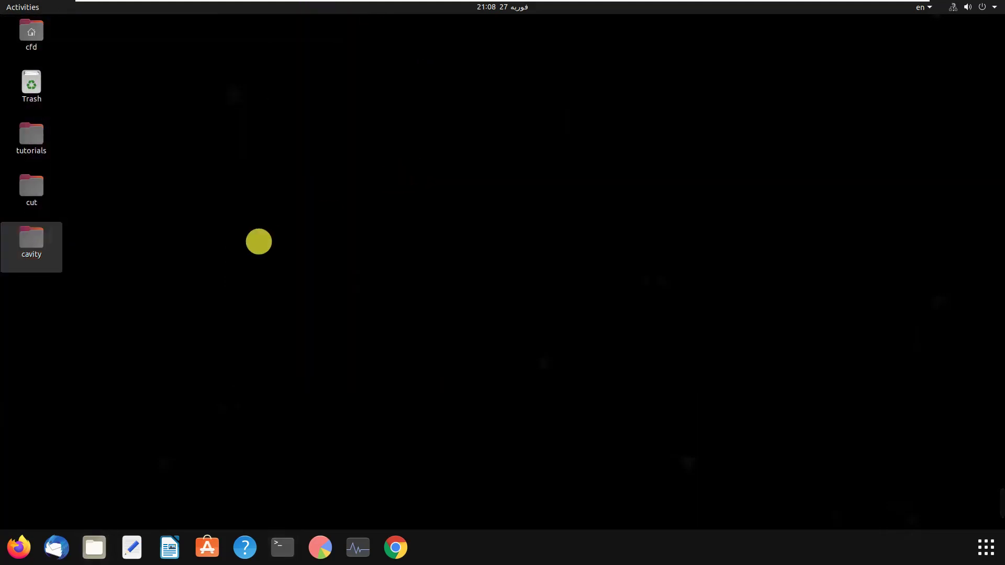
{"action": "right_click", "coordinate": [158, 268]}
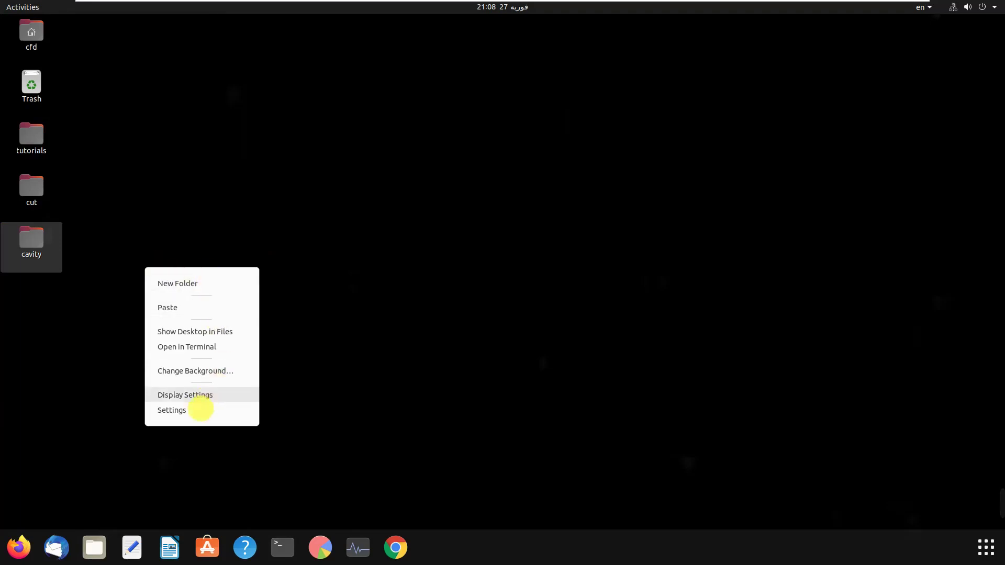
{"action": "left_click", "coordinate": [189, 350]}
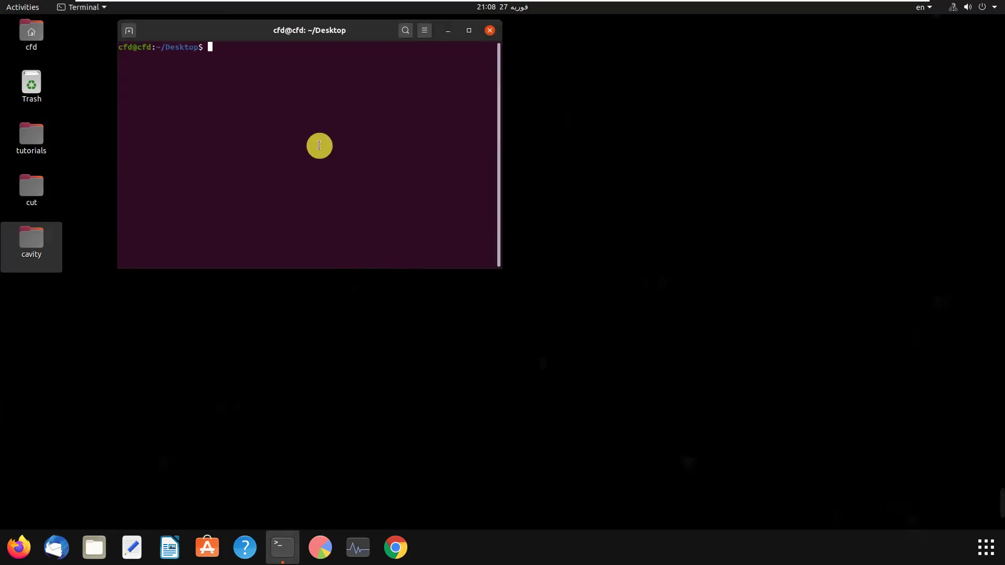
{"action": "type", "text": "ls"}
{"action": "key", "text": "Return"}
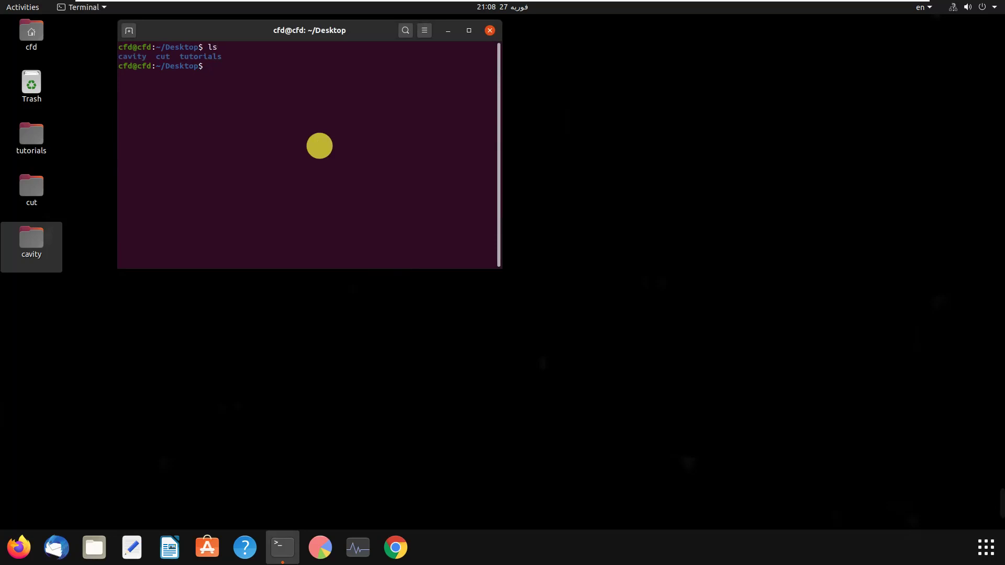
- Run cd cavity and ls to show the 0, constant and system folders, then close the terminal
{"action": "type", "text": "cd cavity"}
{"action": "key", "text": "Return"}
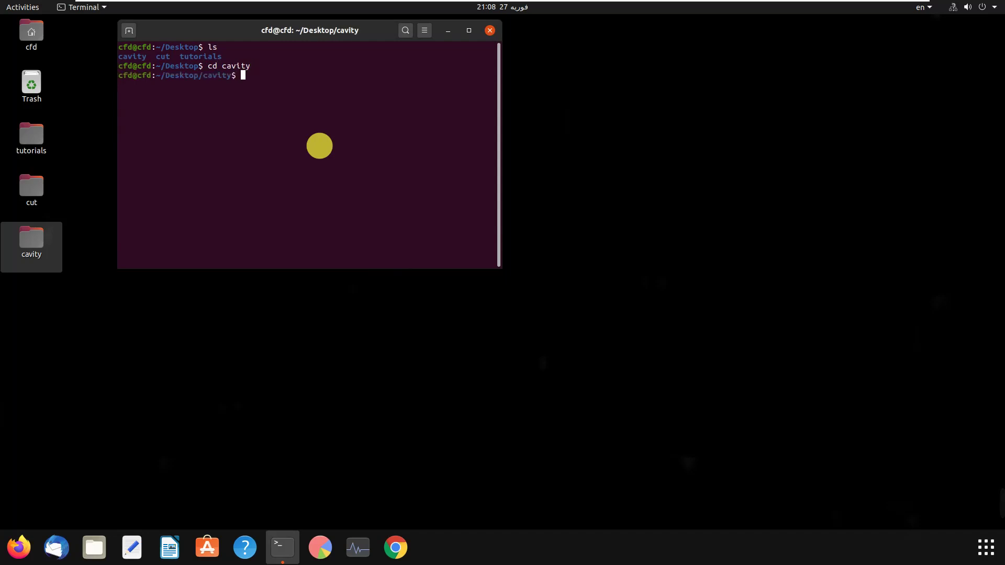
{"action": "type", "text": "ls"}
{"action": "key", "text": "Return"}
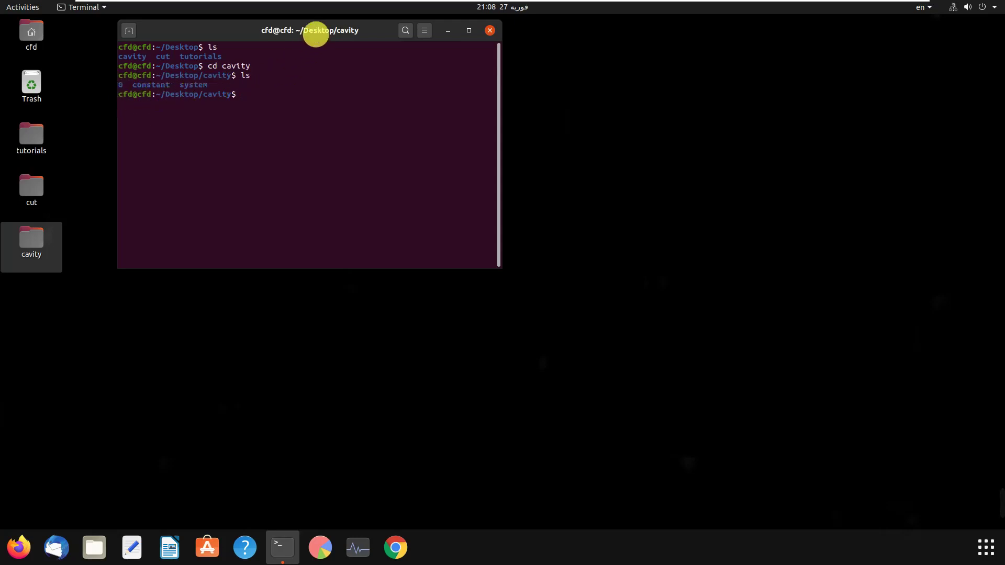
{"action": "left_click_drag", "start_coordinate": [328, 34], "coordinate": [344, 65]}
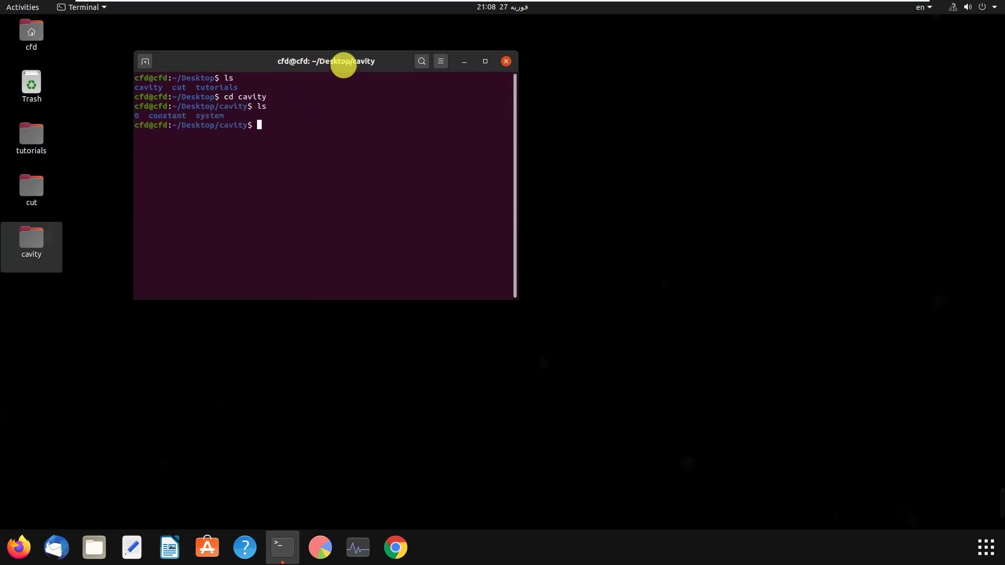
{"action": "left_click", "coordinate": [504, 62]}
- Reopen the cavity folder in Files, returning to it via Back from Music
{"action": "left_click", "coordinate": [42, 249]}
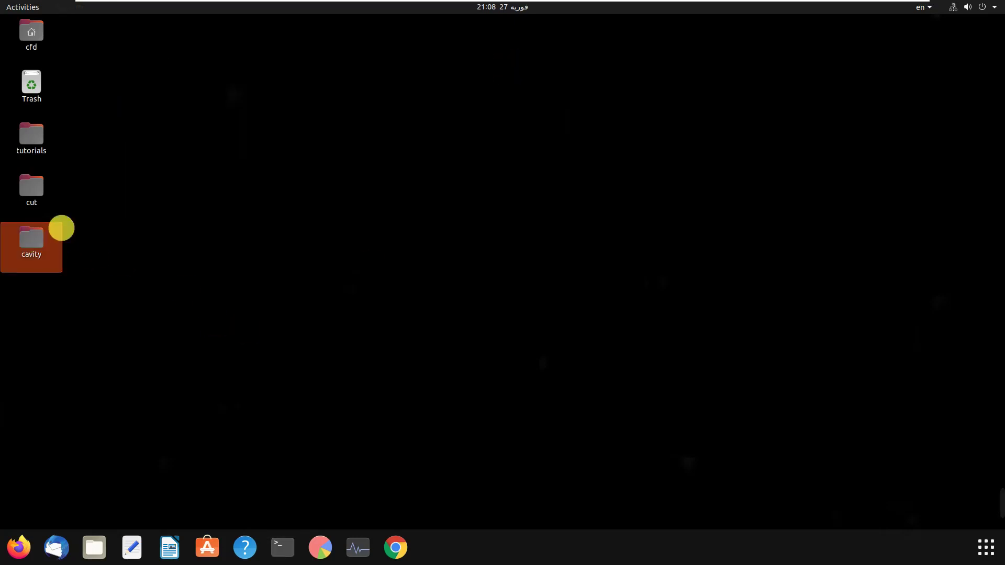
{"action": "left_click", "coordinate": [43, 239]}
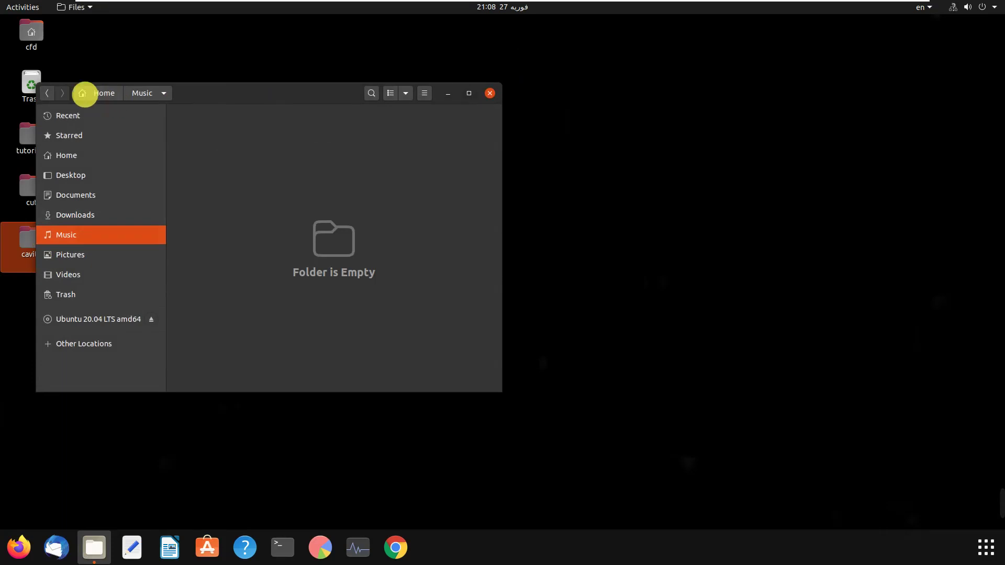
{"action": "left_click", "coordinate": [50, 94]}
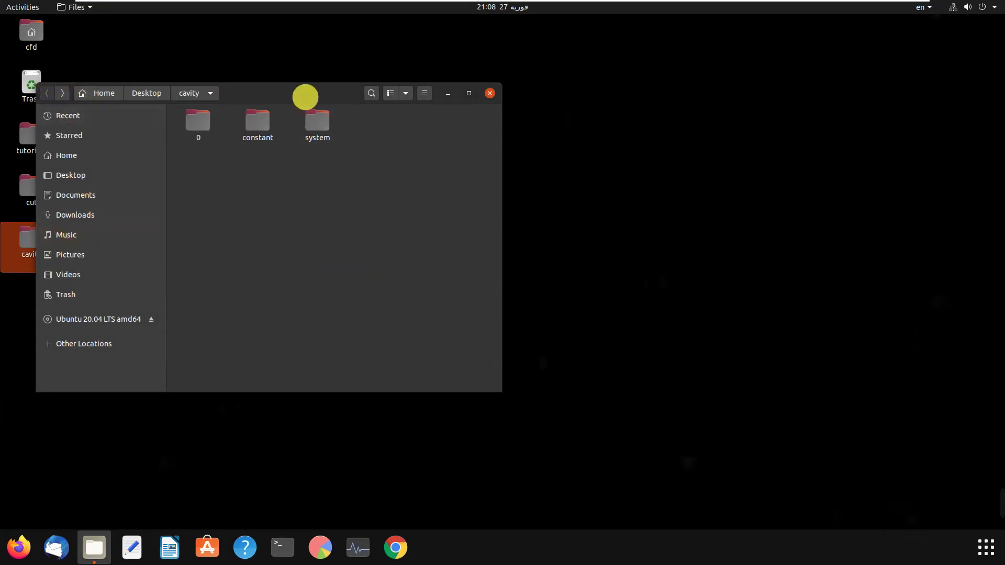
{"action": "left_click_drag", "start_coordinate": [305, 94], "coordinate": [444, 103]}
- Open a terminal in the cavity folder and enter blockMesh at its prompt
{"action": "right_click", "coordinate": [449, 191]}
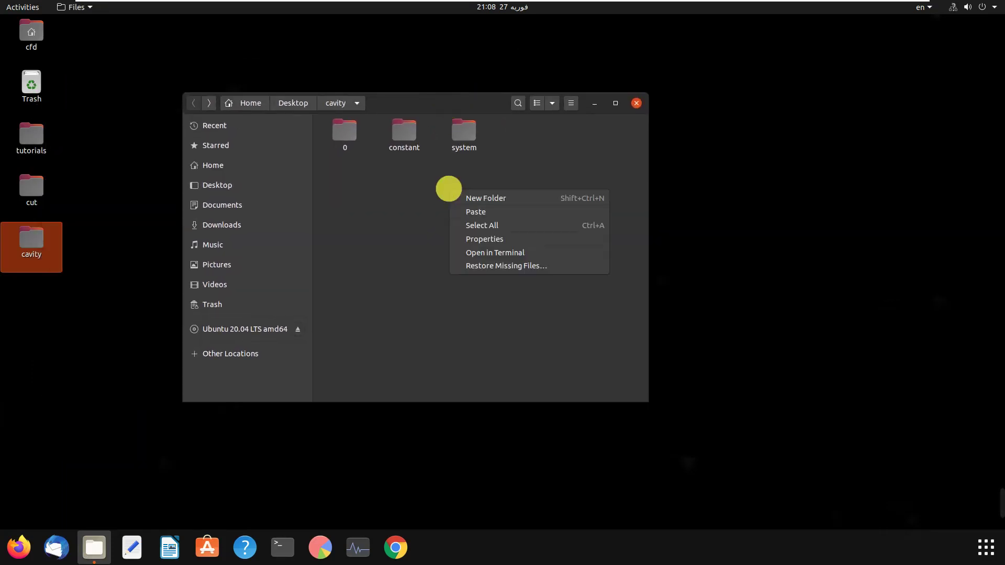
{"action": "left_click", "coordinate": [489, 254]}
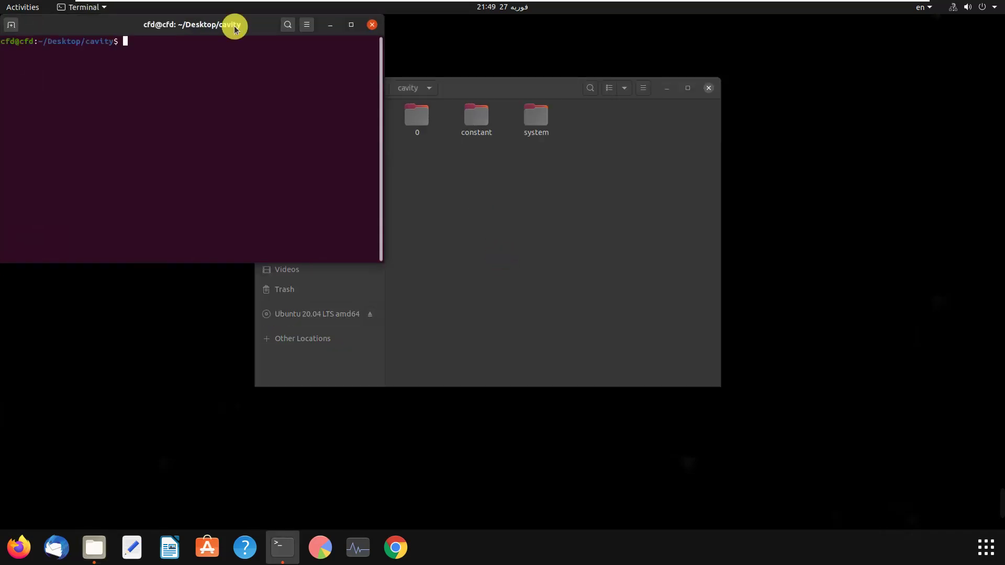
{"action": "left_click_drag", "start_coordinate": [234, 28], "coordinate": [469, 124]}
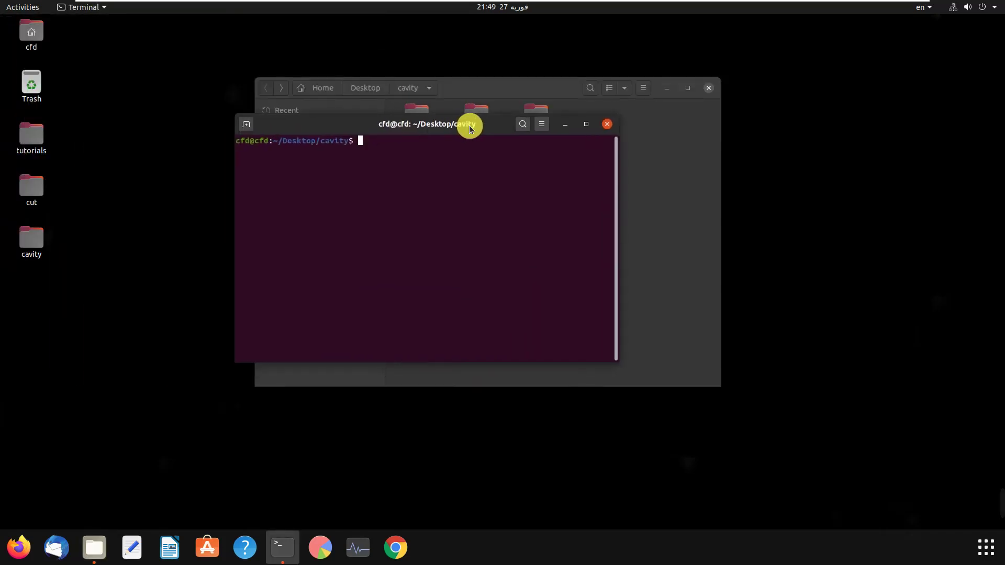
{"action": "type", "text": "blockMesh"}
{"action": "left_click_drag", "start_coordinate": [474, 125], "coordinate": [519, 168]}
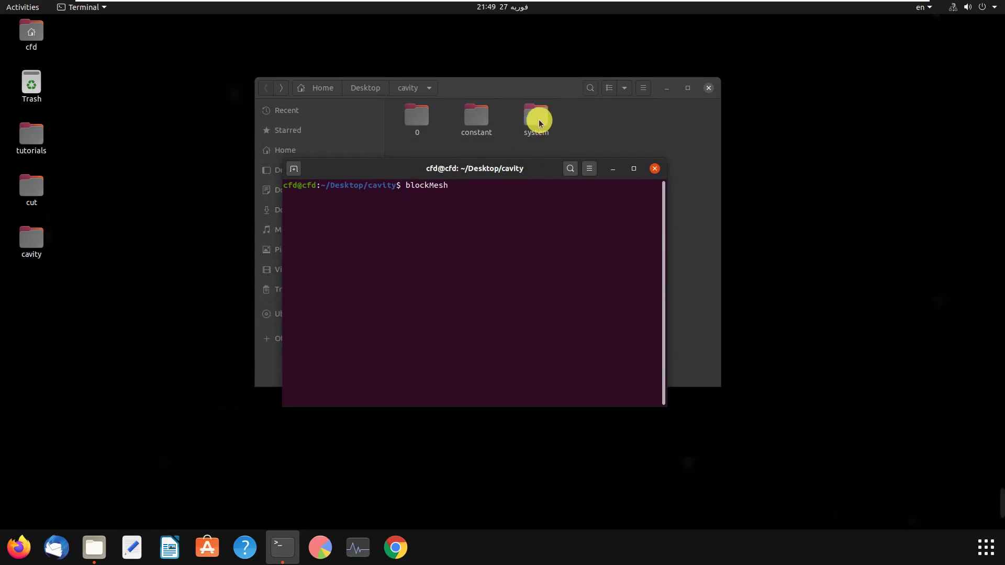
- Run blockMesh in the cavity folder, creating a mesh with 400 cells, 882 points and 1640 faces
{"action": "double_click", "coordinate": [538, 119]}
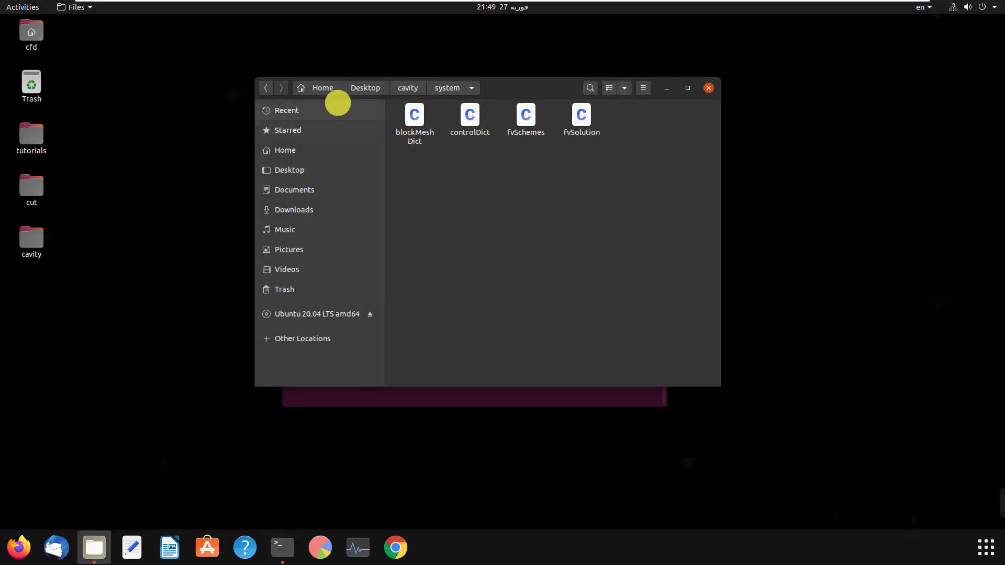
{"action": "left_click", "coordinate": [268, 89]}
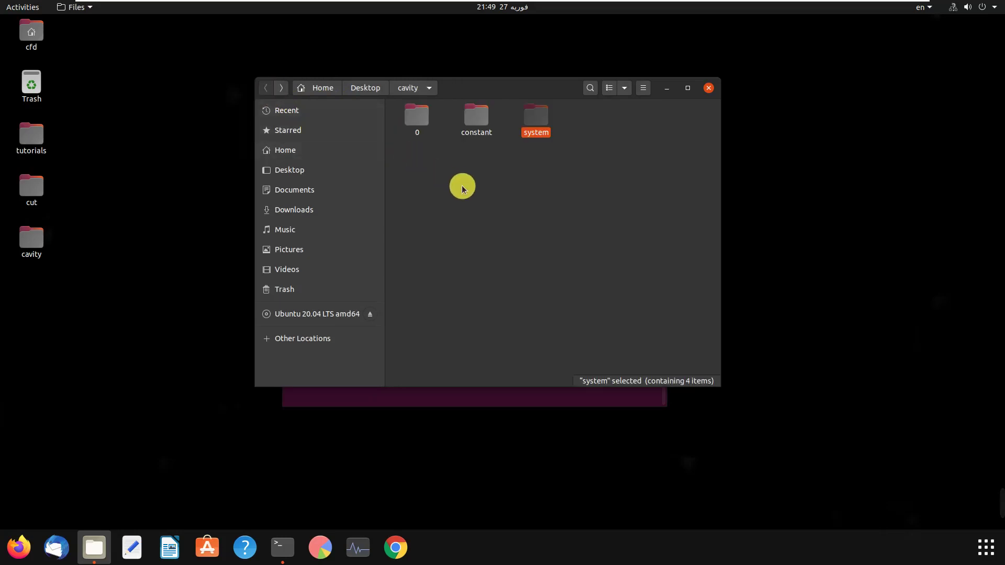
{"action": "left_click", "coordinate": [482, 403]}
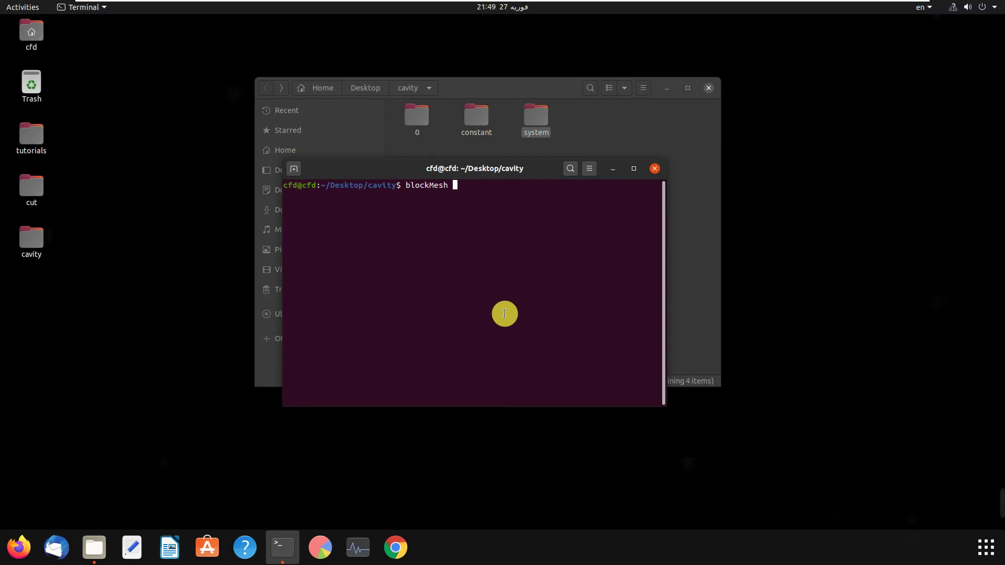
{"action": "key", "text": "Return"}
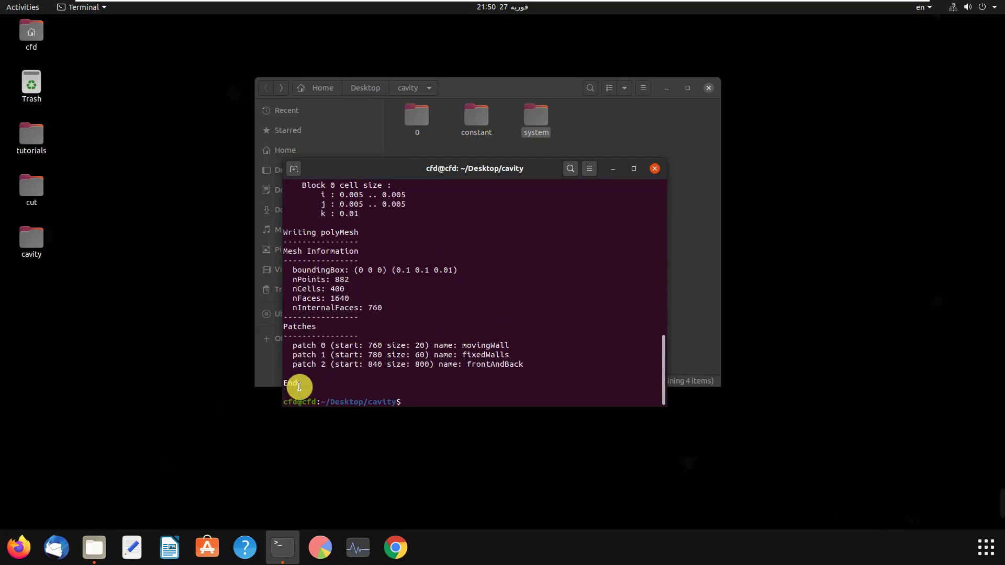
{"action": "triple_click", "coordinate": [300, 383]}
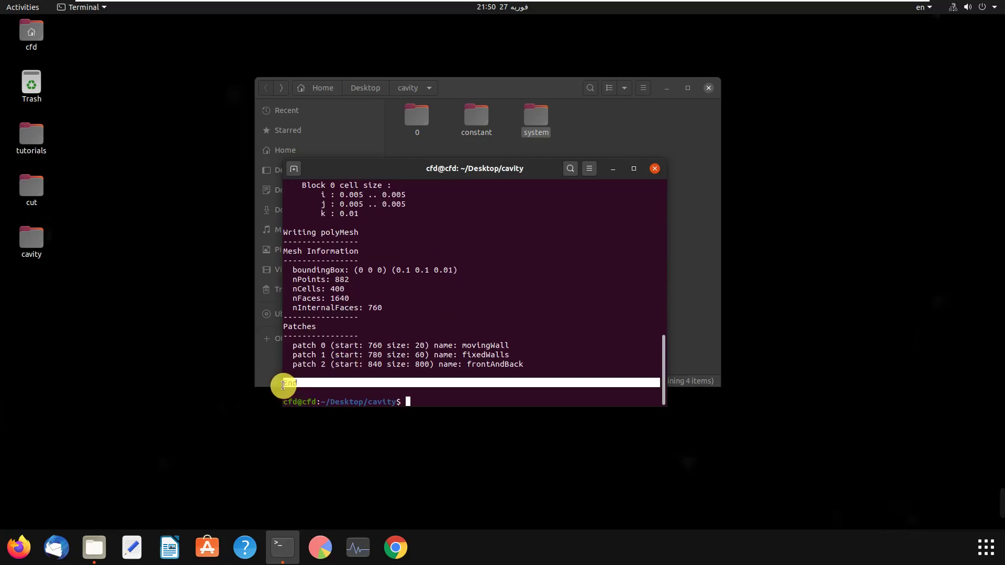
{"action": "double_click", "coordinate": [296, 385]}
{"action": "left_click", "coordinate": [294, 387]}
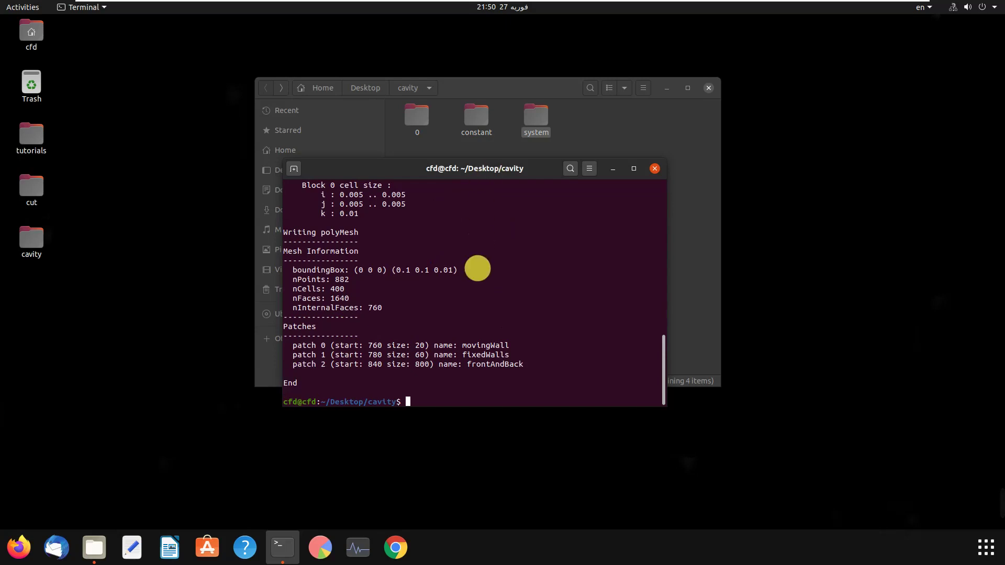
{"action": "scroll", "coordinate": [478, 272], "scroll_direction": "up", "scroll_amount": 12}
{"action": "scroll", "coordinate": [476, 281], "scroll_direction": "up", "scroll_amount": 4}
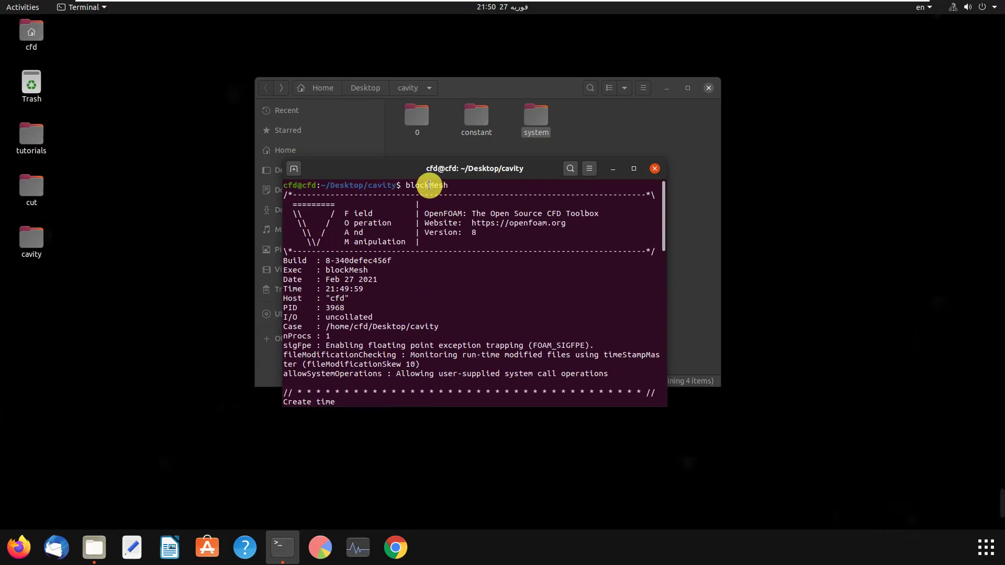
{"action": "double_click", "coordinate": [526, 124]}
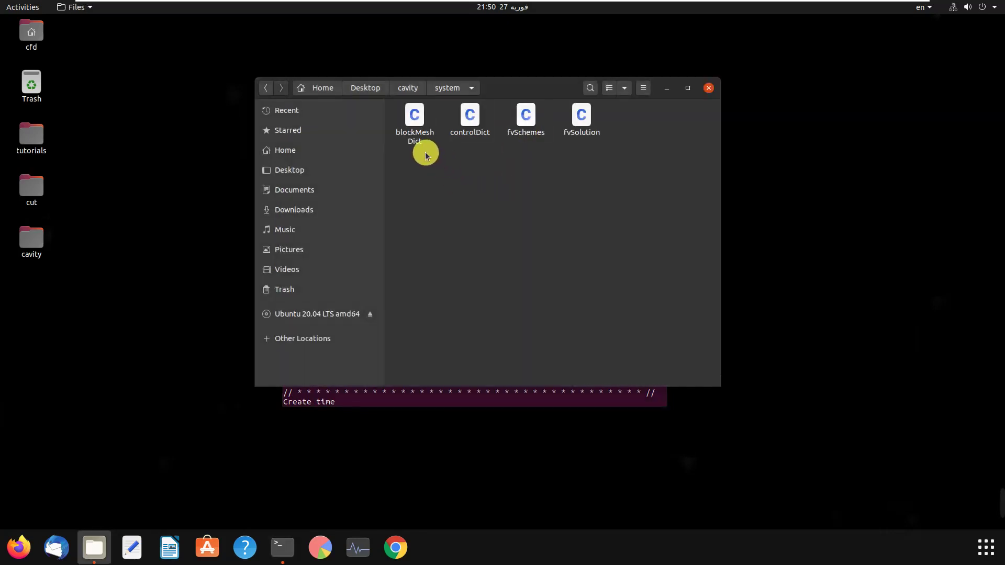
{"action": "left_click", "coordinate": [266, 88]}
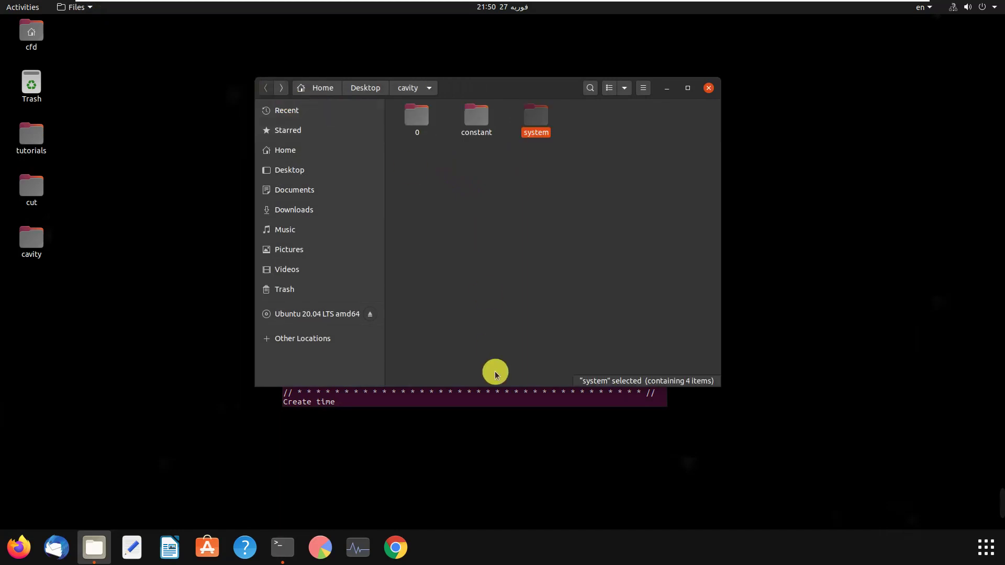
{"action": "left_click", "coordinate": [493, 408]}
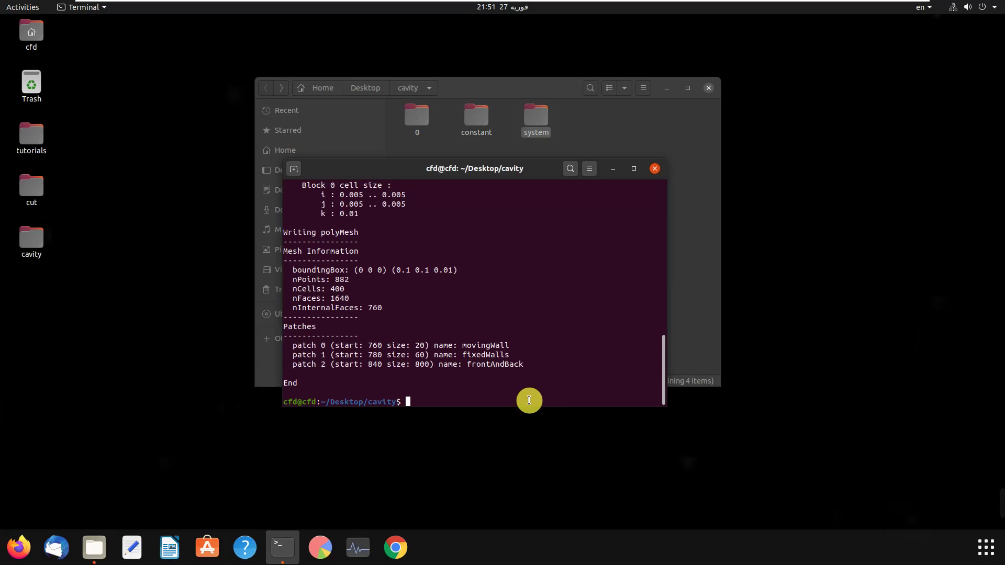
{"action": "type", "text": "icoF"}
- Solve the case with icoFoam, writing time folders 0.1–0.5, then launch paraFoam
{"action": "key", "text": "Tab"}
{"action": "key", "text": "Return"}
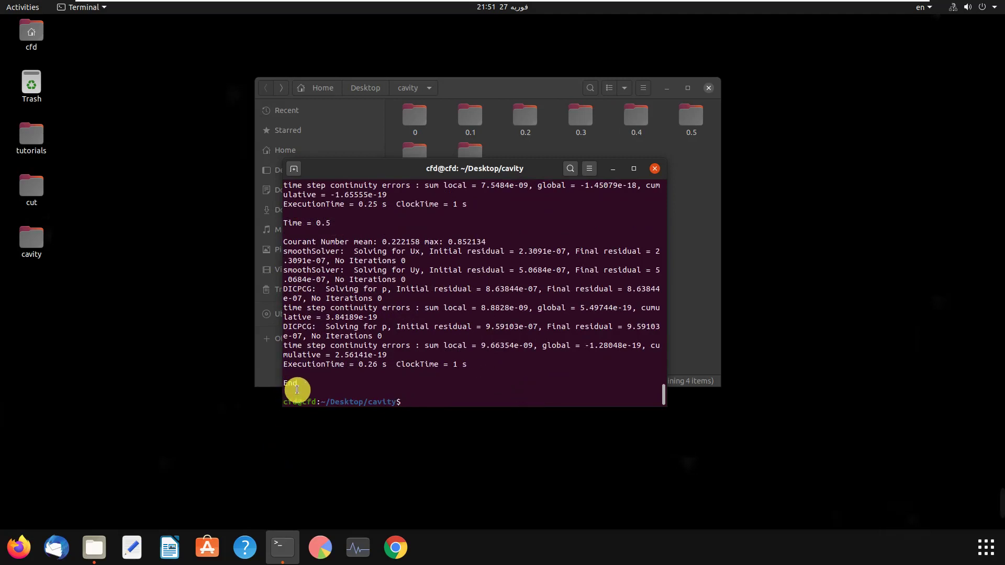
{"action": "left_click_drag", "start_coordinate": [459, 168], "coordinate": [506, 201]}
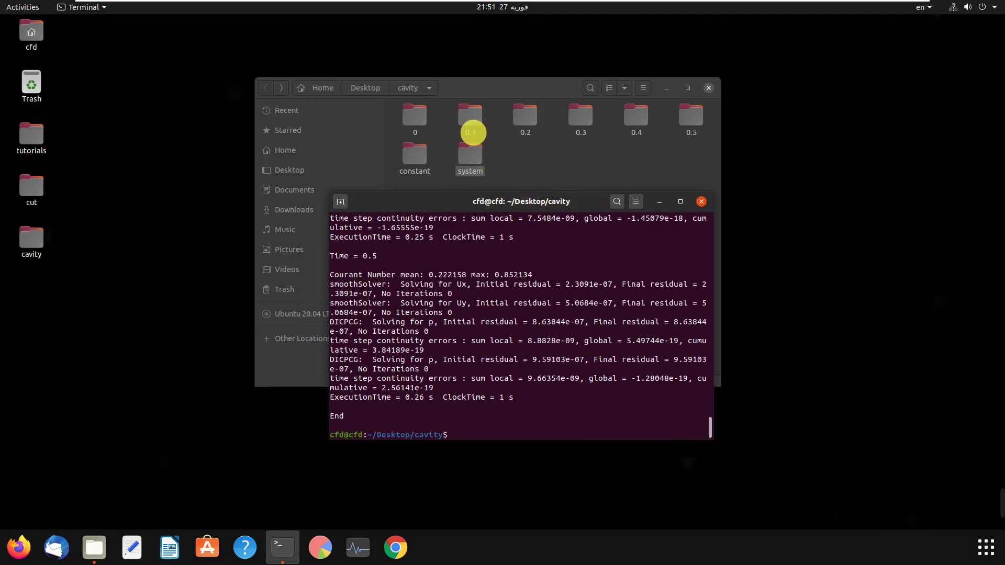
{"action": "left_click_drag", "start_coordinate": [525, 205], "coordinate": [504, 167]}
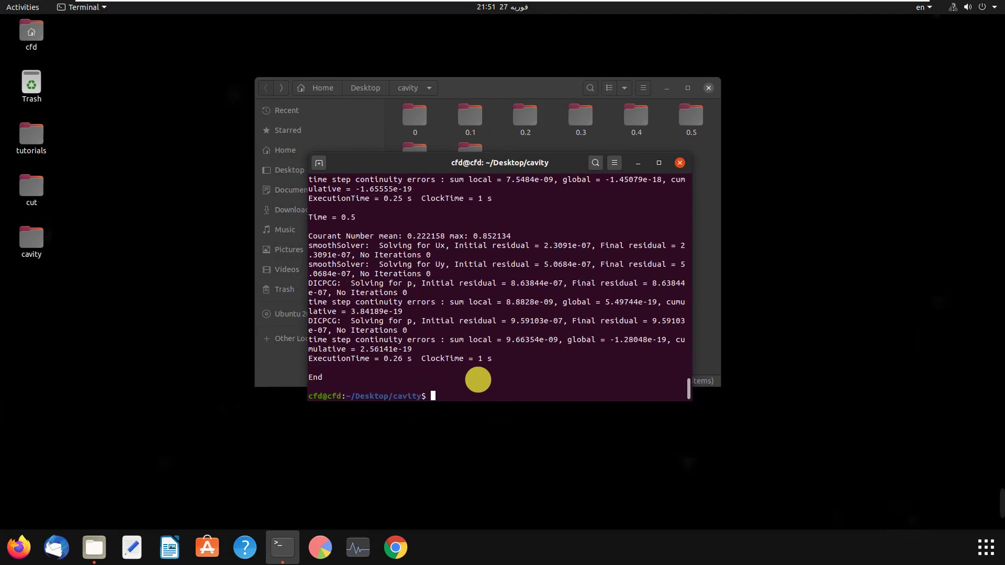
{"action": "type", "text": "paraFoam"}
{"action": "key", "text": "Return"}
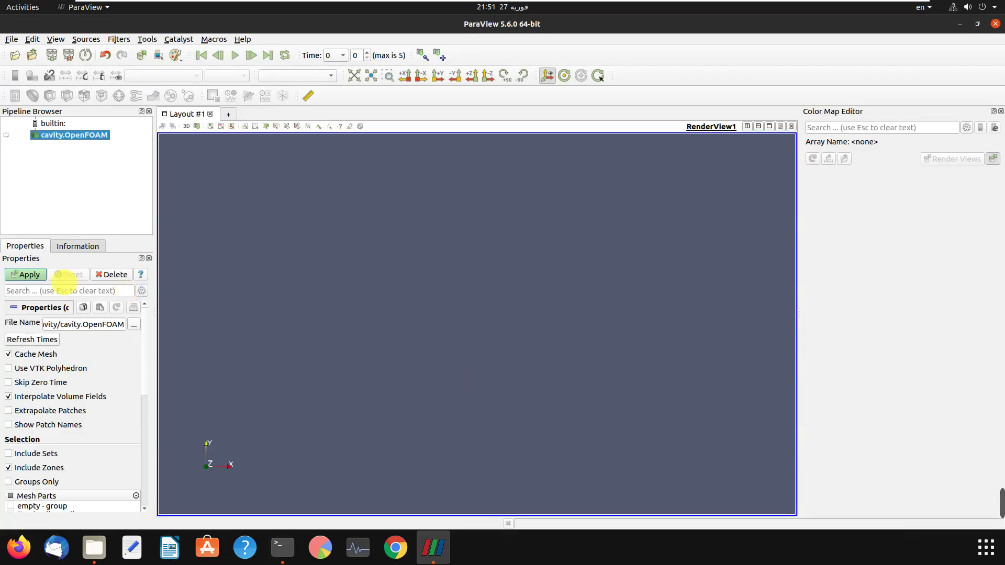
- Apply the cavity.OpenFOAM case and colour it by U Magnitude, scaled 0 to 1.0
{"action": "left_click", "coordinate": [27, 275]}
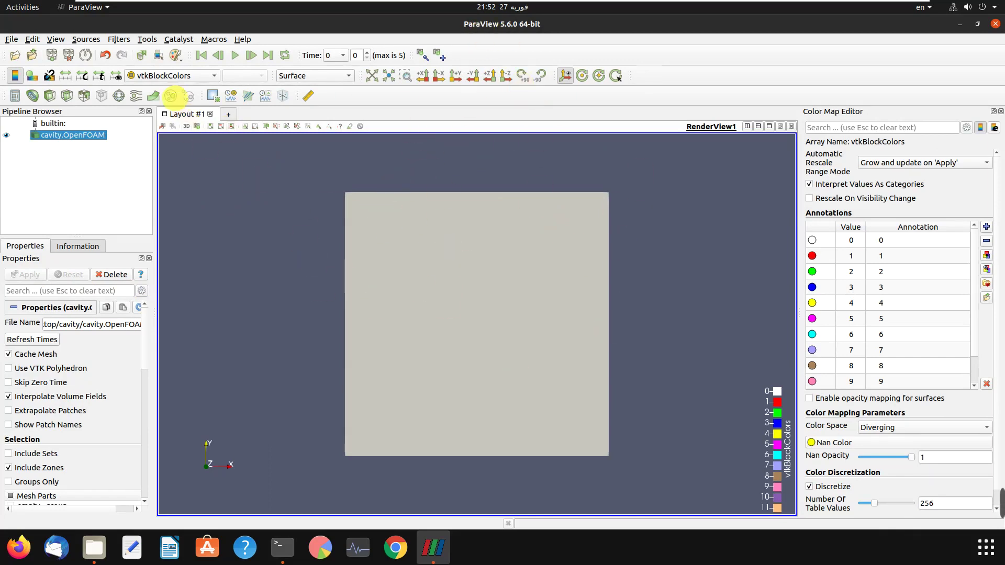
{"action": "left_click", "coordinate": [174, 74]}
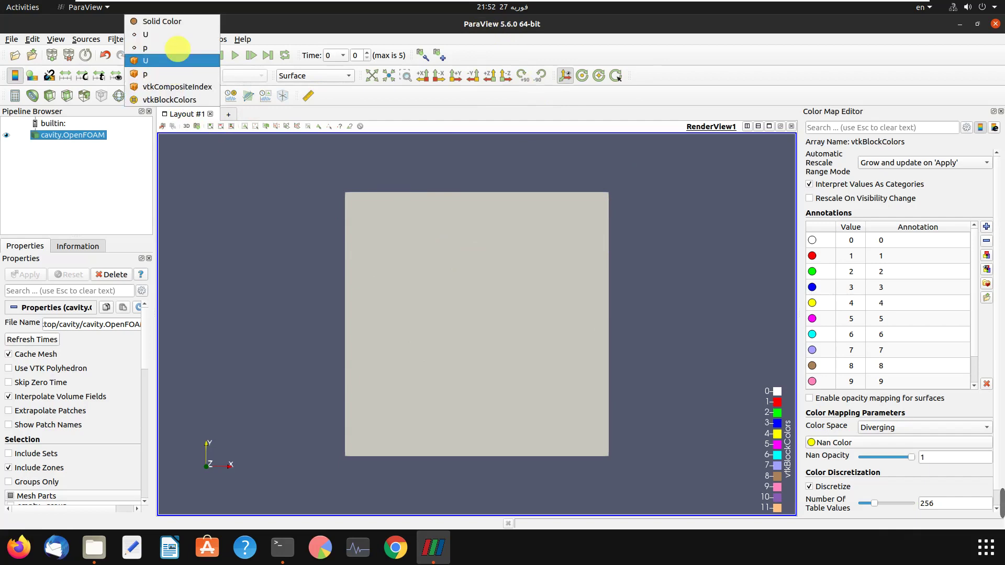
{"action": "left_click", "coordinate": [223, 212]}
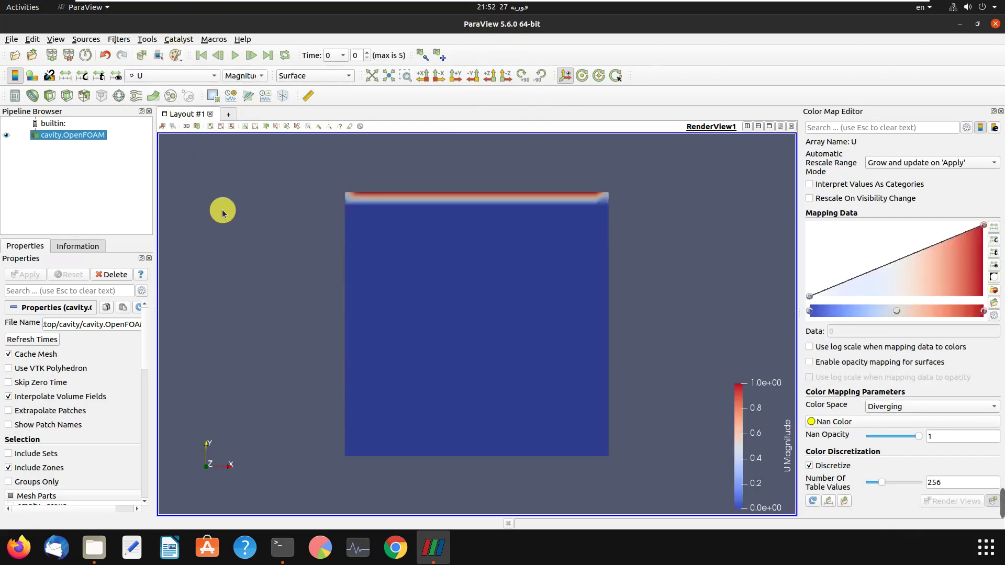